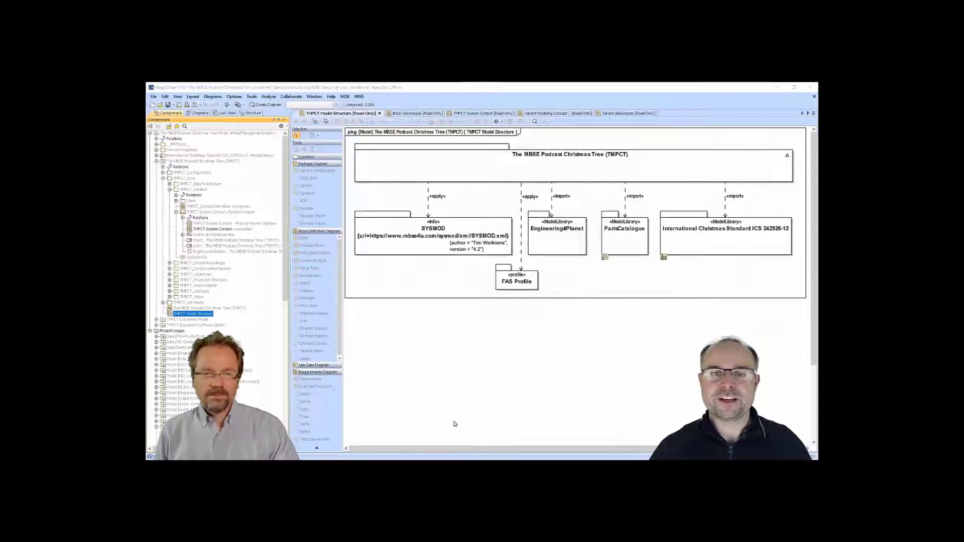
Show the Block stereotypes bdd with System, DocumentBlock, DomainBlock, Subsystem and SystemContext stereotypes
left_click(417, 114)
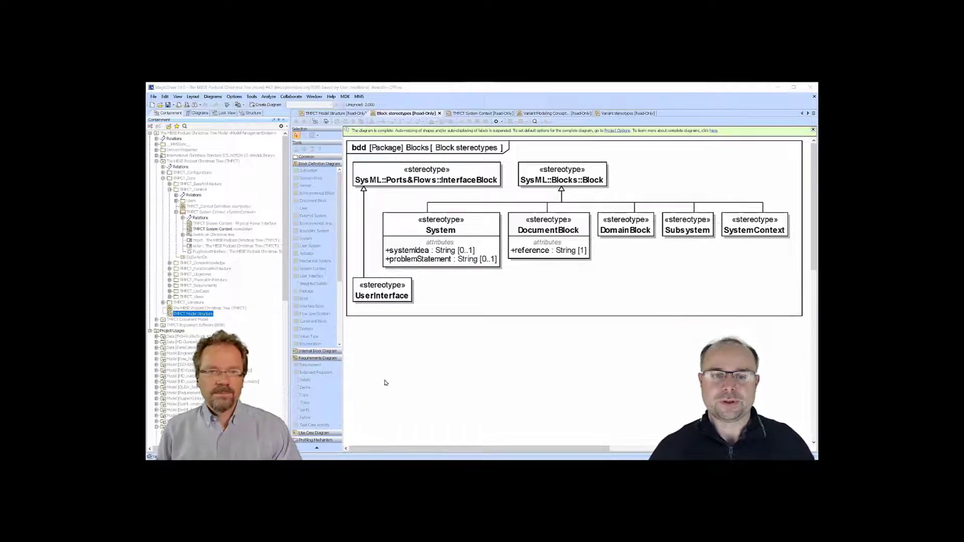
Show the TMPCT System Context diagram with tmpct linked to users, power supply, room and environment
left_click(469, 113)
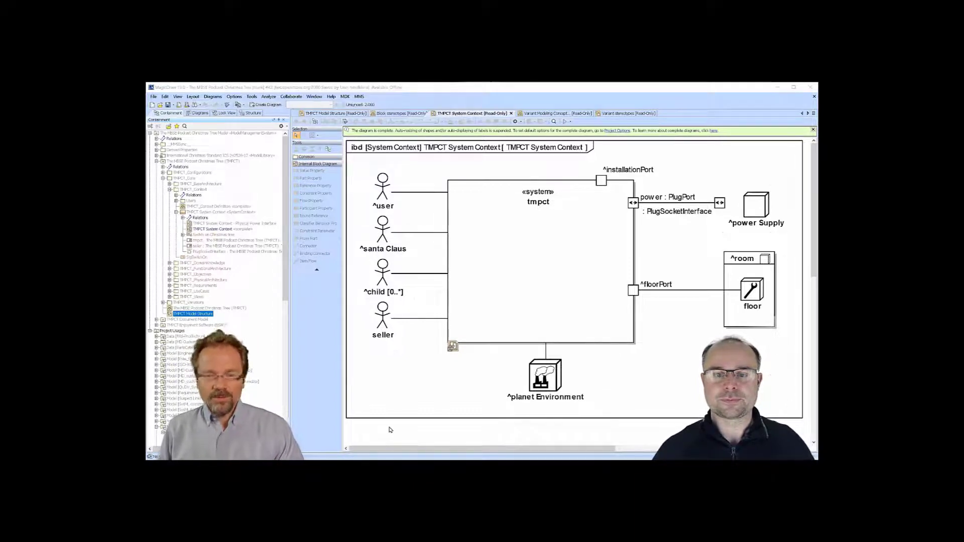
Show the Variant Modeling Concepts diagram covering core, variants and configurations domain blocks
left_click(545, 113)
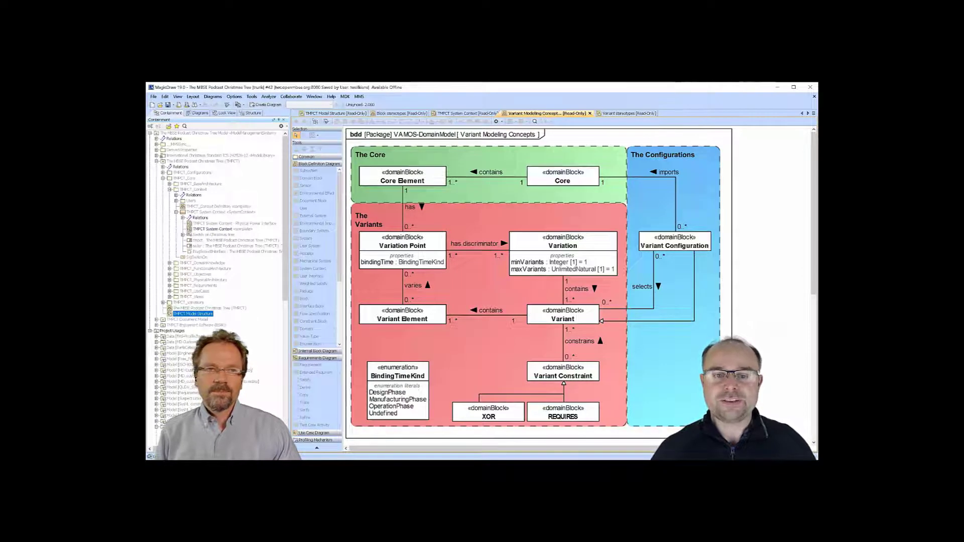